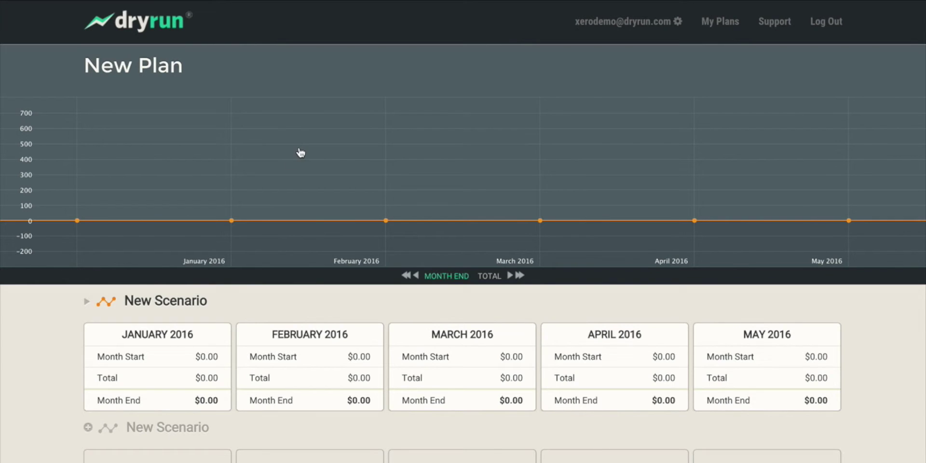
Rename the first scenario to 'Xero Connected' and bring up the Xero import choices
{"action": "left_click", "coordinate": [218, 303]}
{"action": "type", "text": "Xero Connected"}
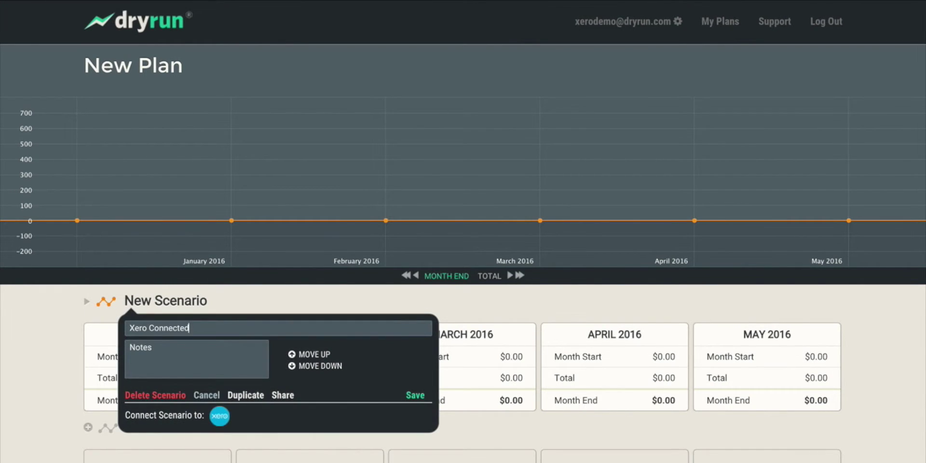
{"action": "key", "text": "Return"}
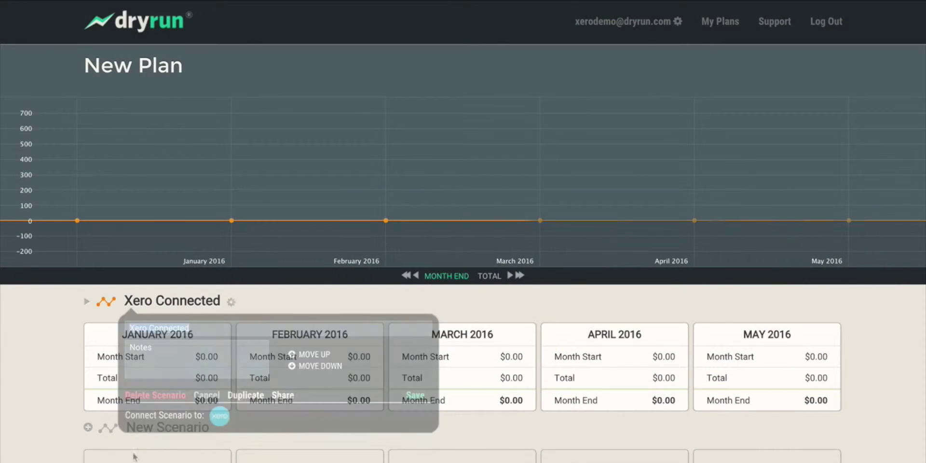
{"action": "left_click", "coordinate": [225, 420]}
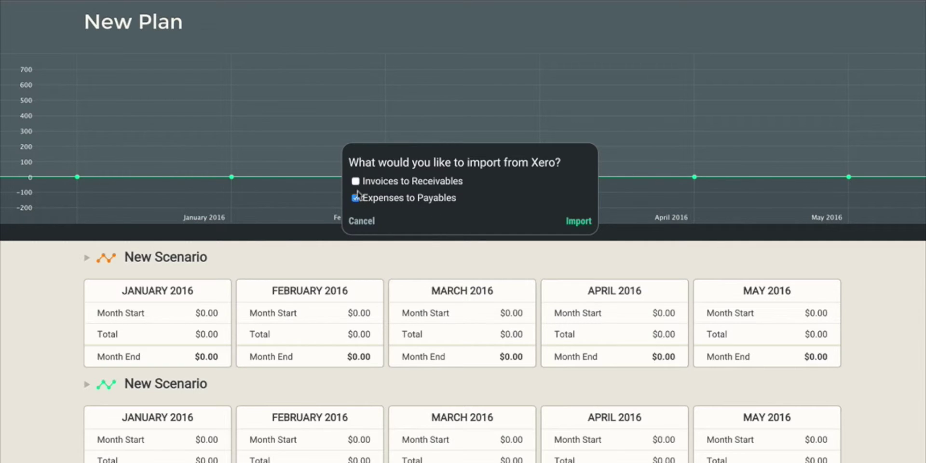
Import Xero expenses as payables into the Xero Connected scenario
{"action": "left_click", "coordinate": [578, 223]}
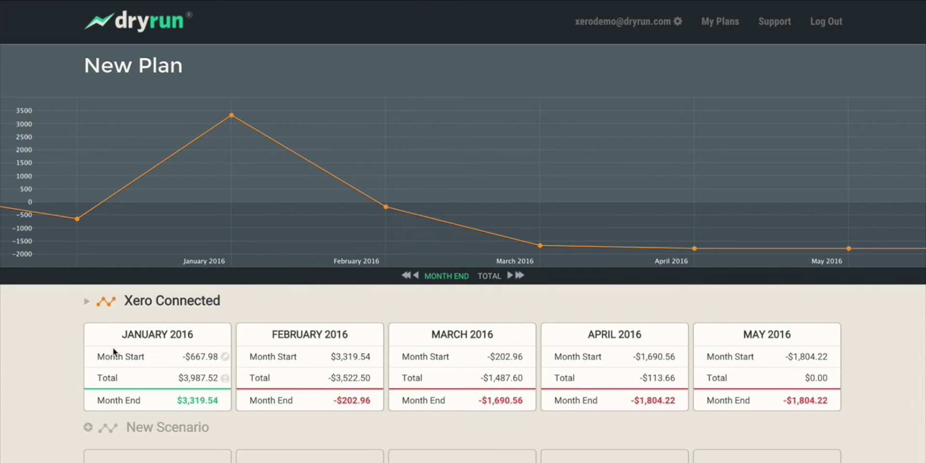
Shift the months earlier, expand Actuals, and list each month's individual payable items
{"action": "left_click", "coordinate": [407, 275]}
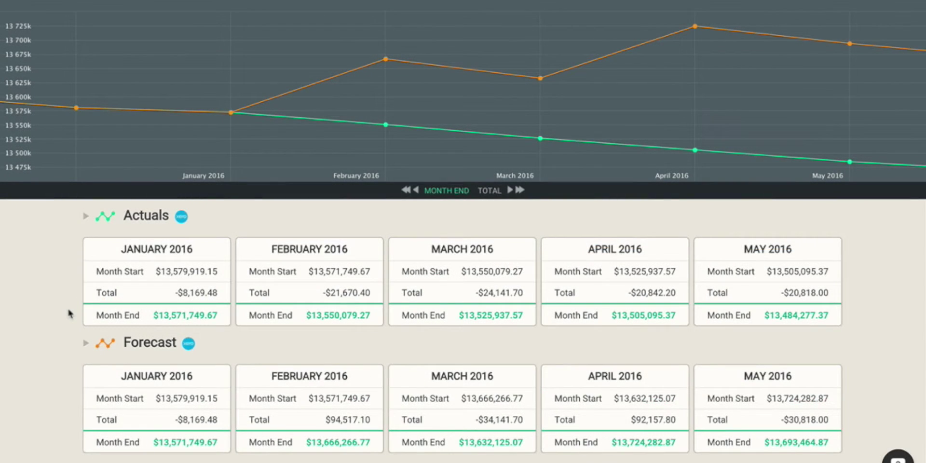
{"action": "left_click", "coordinate": [86, 215]}
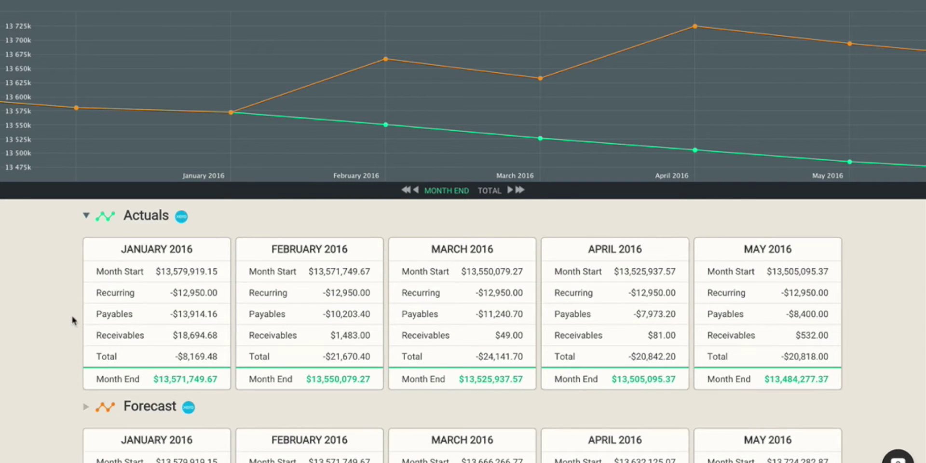
{"action": "left_click", "coordinate": [89, 319]}
{"action": "scroll", "coordinate": [61, 335], "scroll_direction": "down", "scroll_amount": 3}
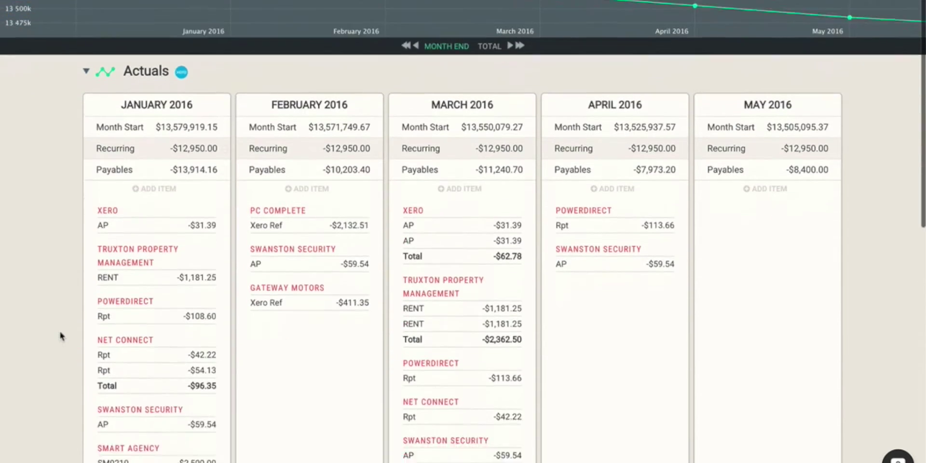
{"action": "scroll", "coordinate": [61, 336], "scroll_direction": "down", "scroll_amount": 5}
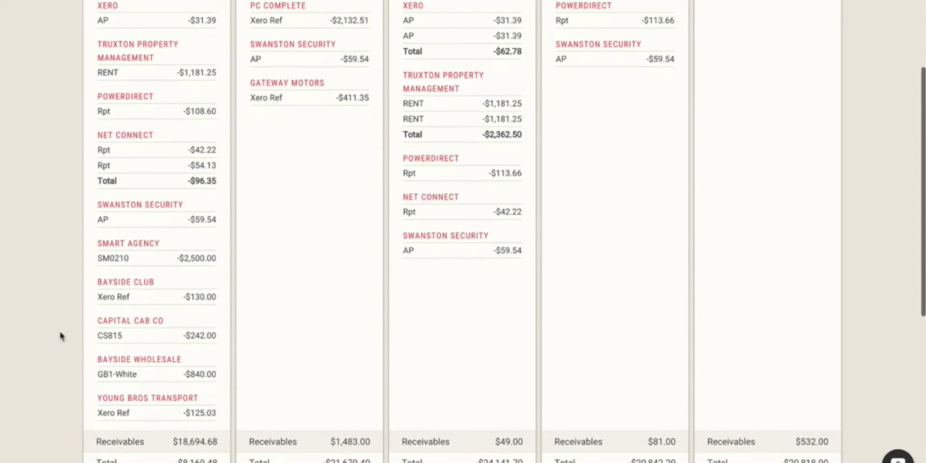
{"action": "scroll", "coordinate": [59, 299], "scroll_direction": "up", "scroll_amount": 3}
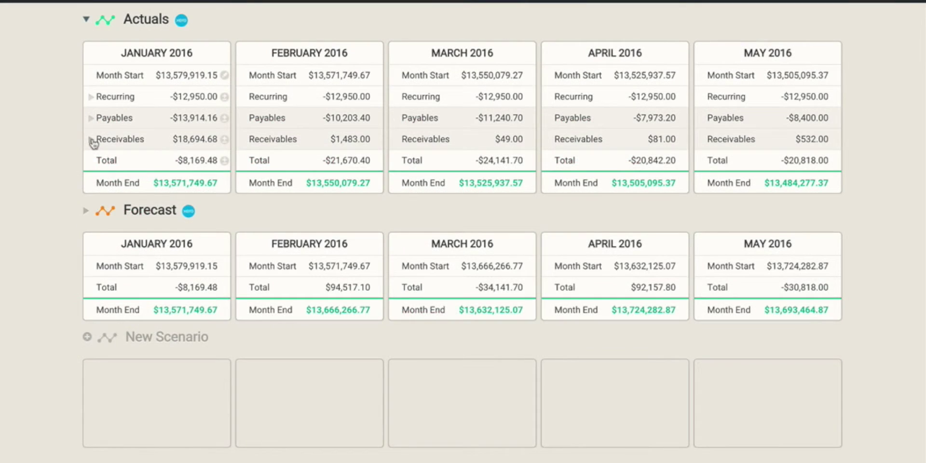
{"action": "left_click", "coordinate": [93, 139]}
{"action": "scroll", "coordinate": [53, 180], "scroll_direction": "down", "scroll_amount": 3}
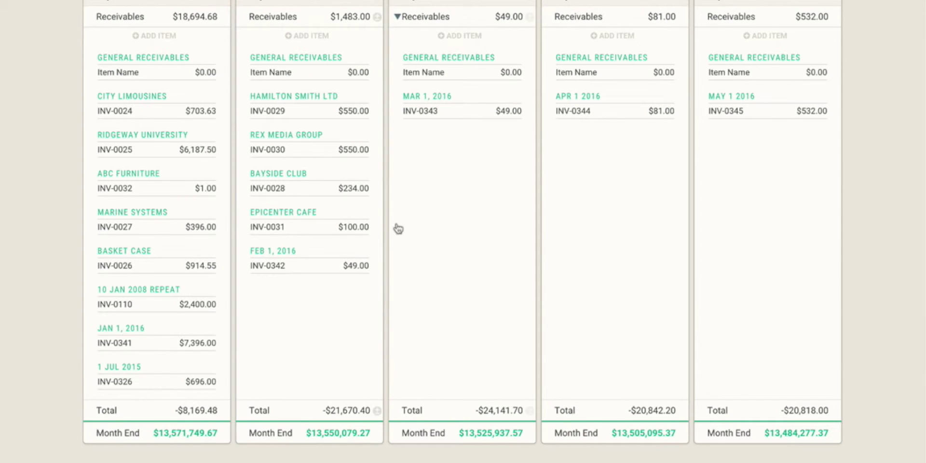
{"action": "scroll", "coordinate": [452, 264], "scroll_direction": "up", "scroll_amount": 3}
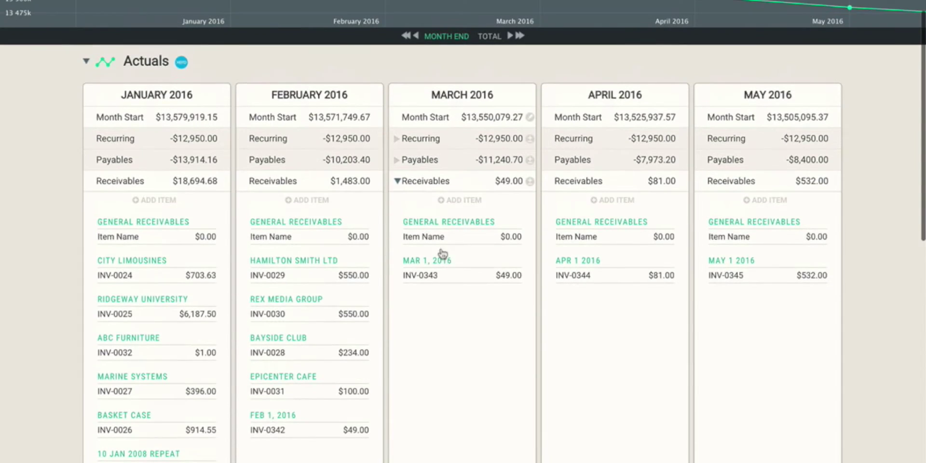
{"action": "left_click", "coordinate": [478, 310]}
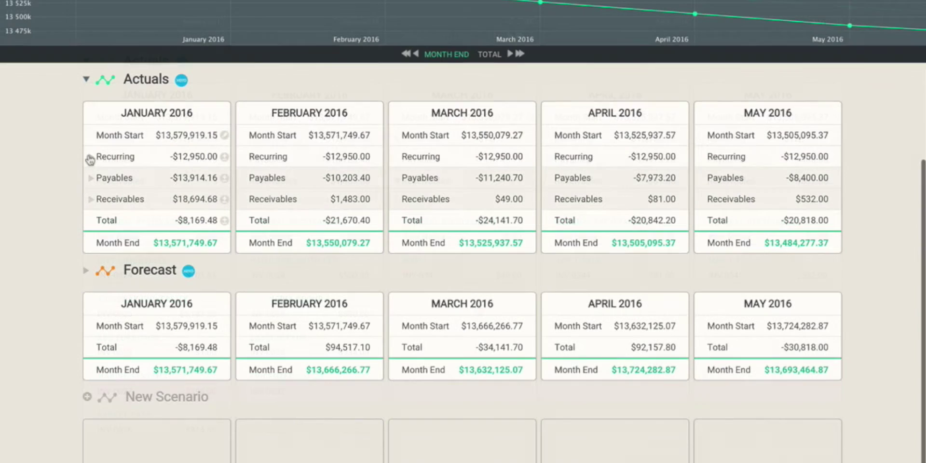
Expand Actuals' Recurring rows to itemize General Expense, Human Resources and Office Expenses monthly
{"action": "left_click", "coordinate": [131, 159]}
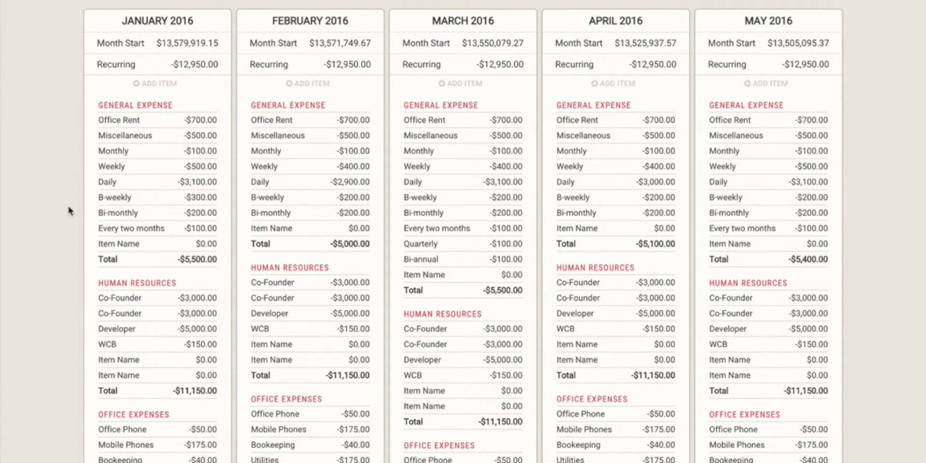
{"action": "scroll", "coordinate": [70, 211], "scroll_direction": "down", "scroll_amount": 5}
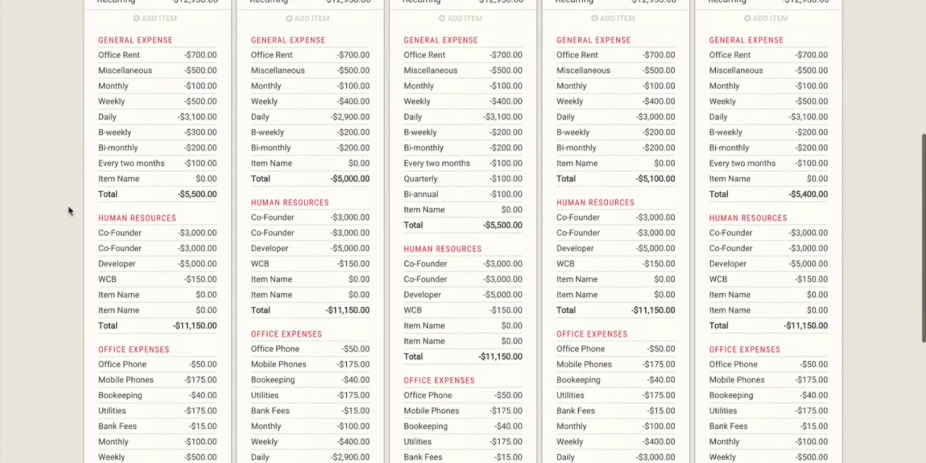
{"action": "scroll", "coordinate": [70, 211], "scroll_direction": "up", "scroll_amount": 4}
{"action": "scroll", "coordinate": [70, 211], "scroll_direction": "up", "scroll_amount": 2}
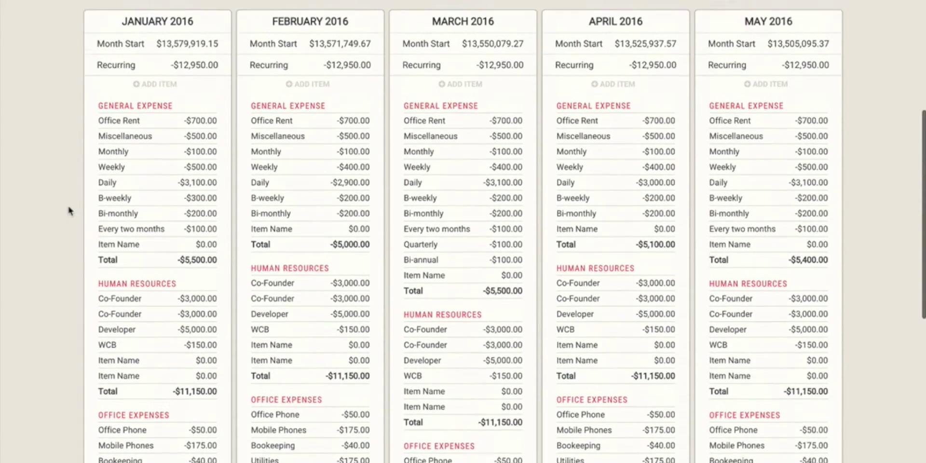
{"action": "scroll", "coordinate": [70, 211], "scroll_direction": "down", "scroll_amount": 1}
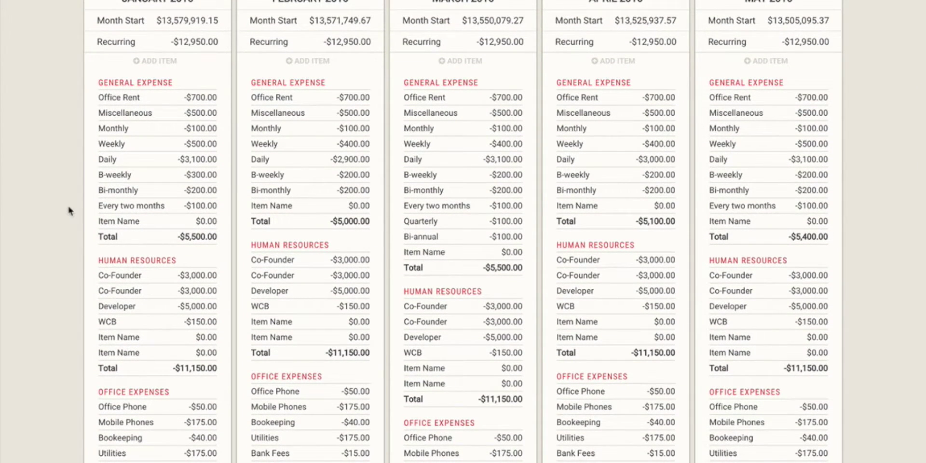
Add a weekly $25 'IT' recurring expense in January 2016 with no end date
{"action": "left_click", "coordinate": [145, 61]}
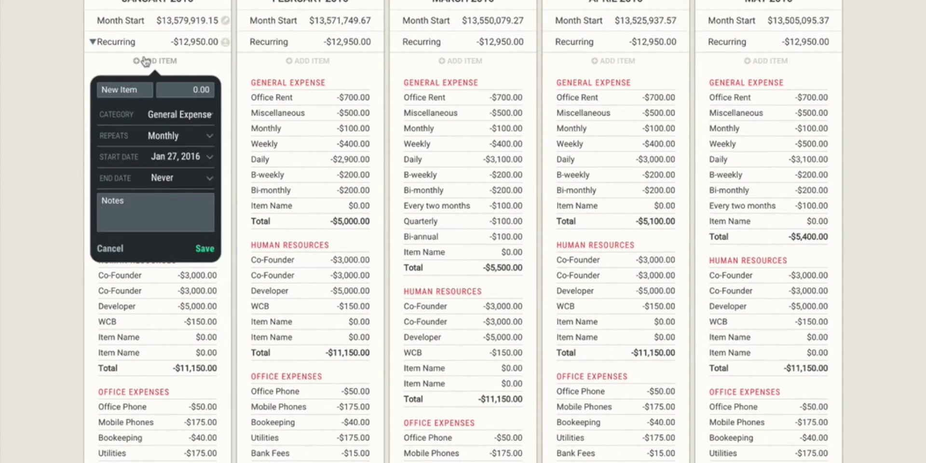
{"action": "left_click", "coordinate": [177, 137]}
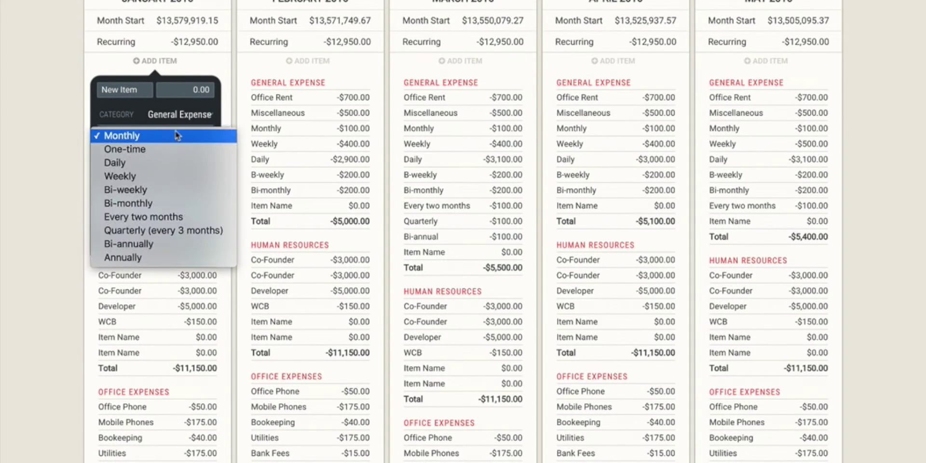
{"action": "left_click", "coordinate": [178, 177]}
{"action": "left_click", "coordinate": [142, 90]}
{"action": "type", "text": "IT"}
{"action": "key", "text": "Tab"}
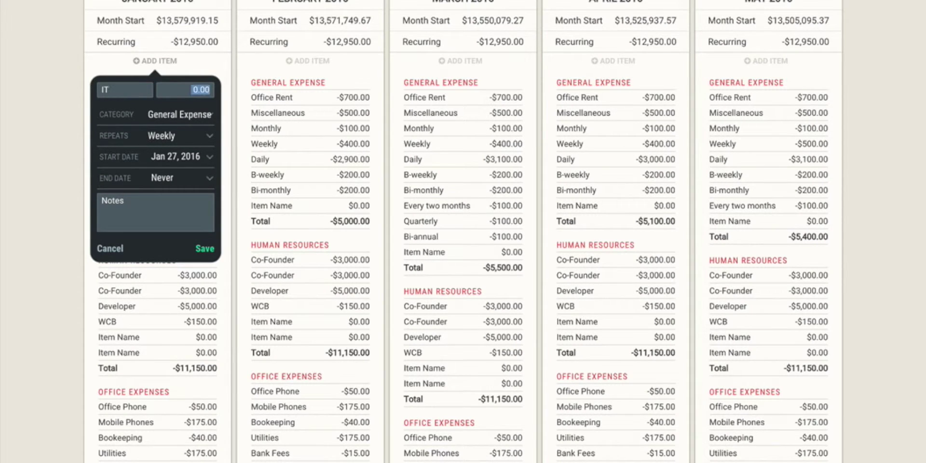
{"action": "type", "text": "25"}
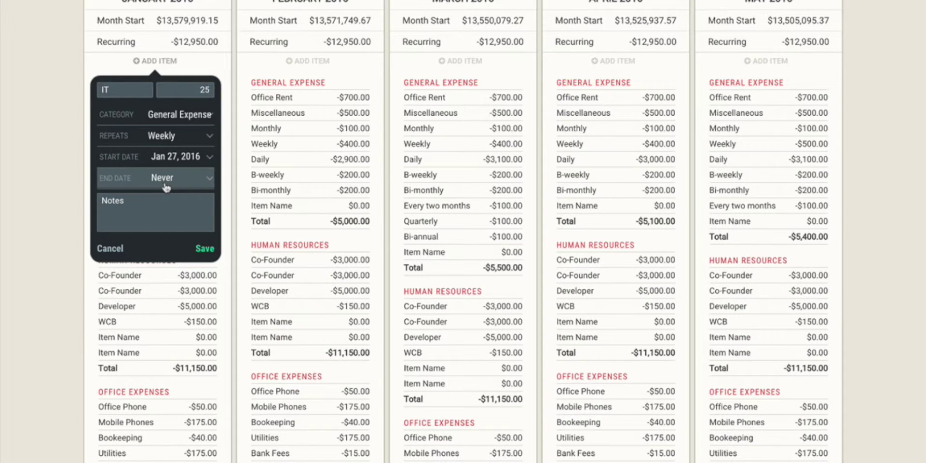
{"action": "left_click", "coordinate": [166, 187]}
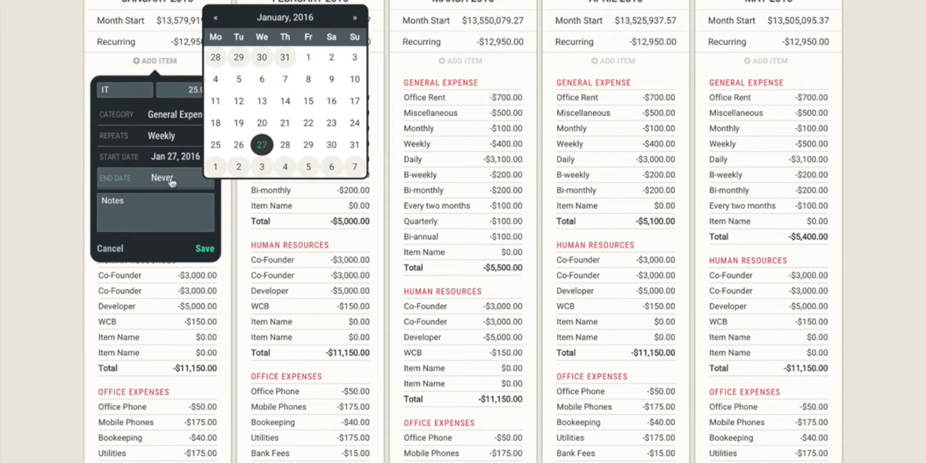
{"action": "left_click", "coordinate": [204, 249]}
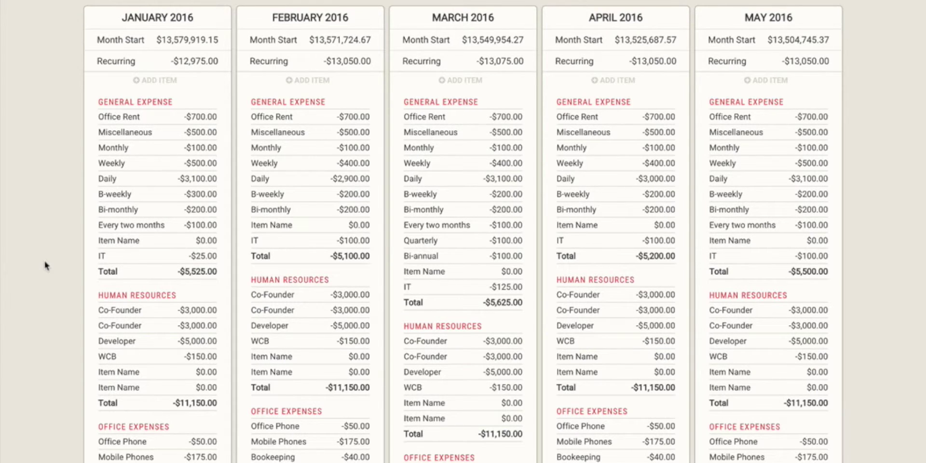
Advance the forecast view to the June–October 2016 months
{"action": "scroll", "coordinate": [46, 265], "scroll_direction": "up", "scroll_amount": 7}
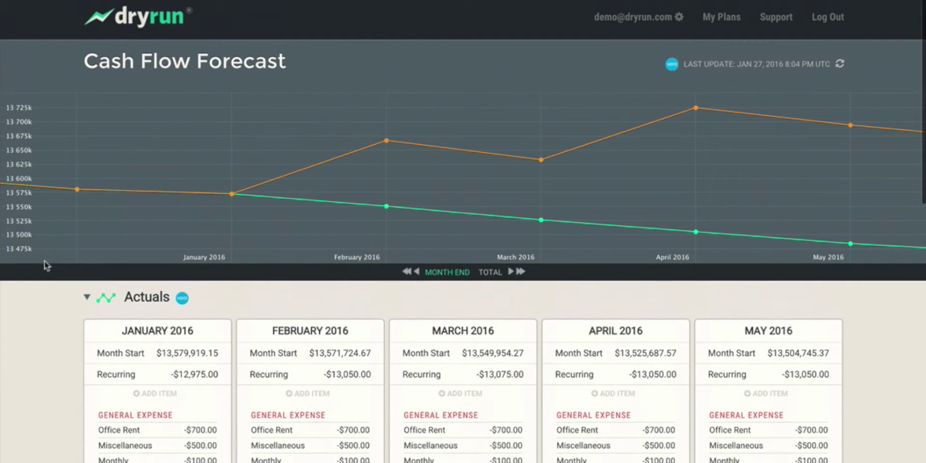
{"action": "scroll", "coordinate": [45, 260], "scroll_direction": "down", "scroll_amount": 6}
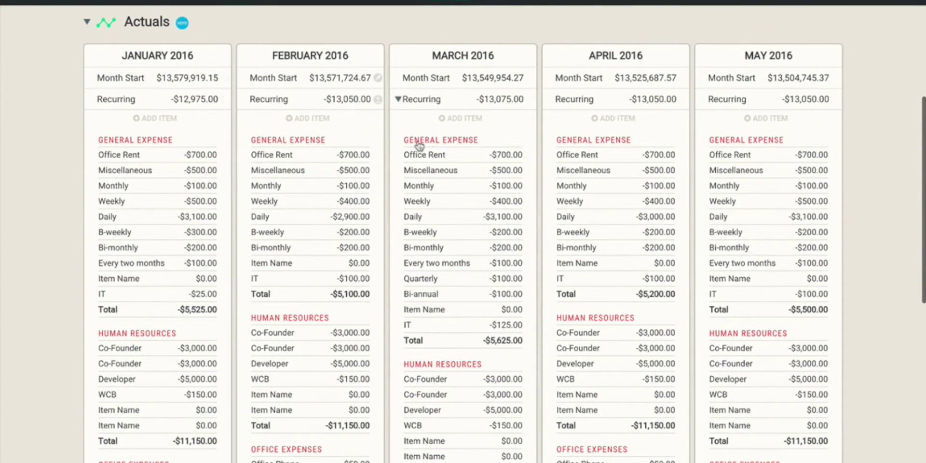
{"action": "scroll", "coordinate": [425, 320], "scroll_direction": "up", "scroll_amount": 6}
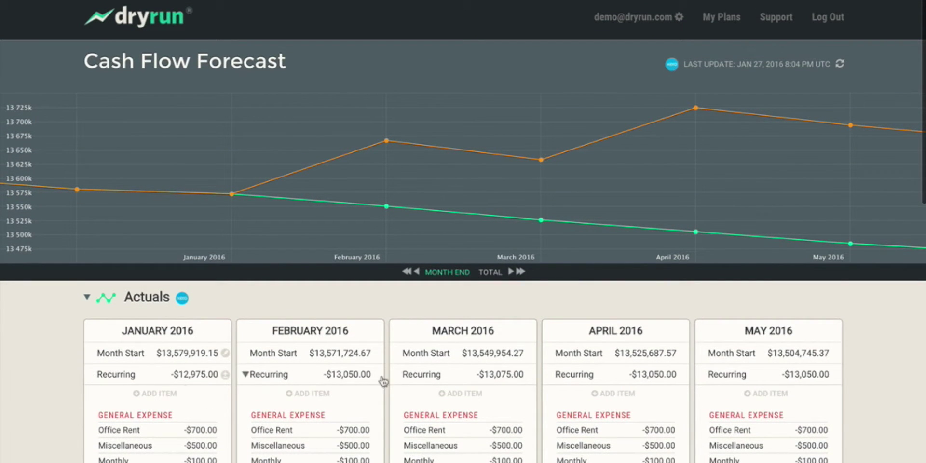
{"action": "left_click", "coordinate": [520, 272]}
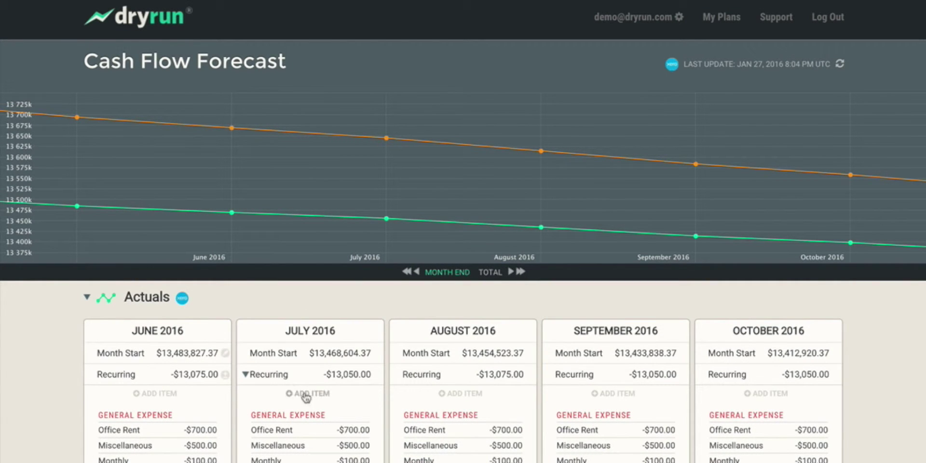
Rewind the plan to January–May 2016 and scroll down to the Actuals card details
{"action": "left_click", "coordinate": [407, 273]}
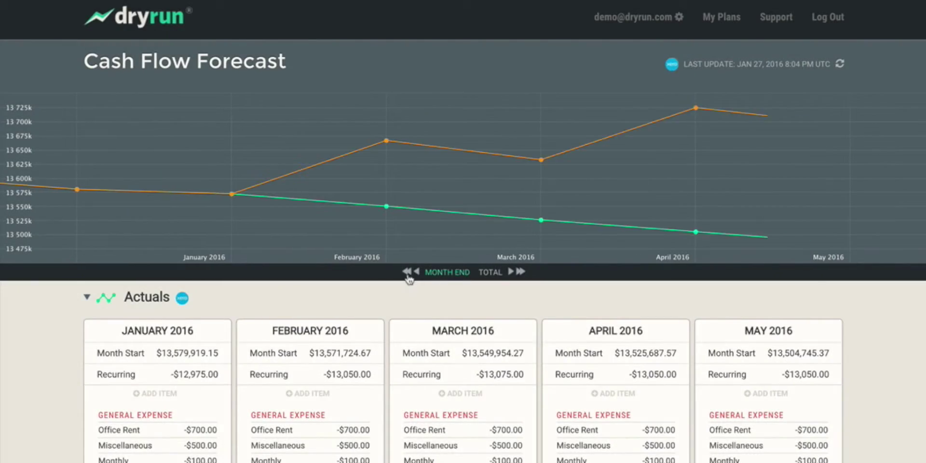
{"action": "scroll", "coordinate": [407, 275], "scroll_direction": "down", "scroll_amount": 5}
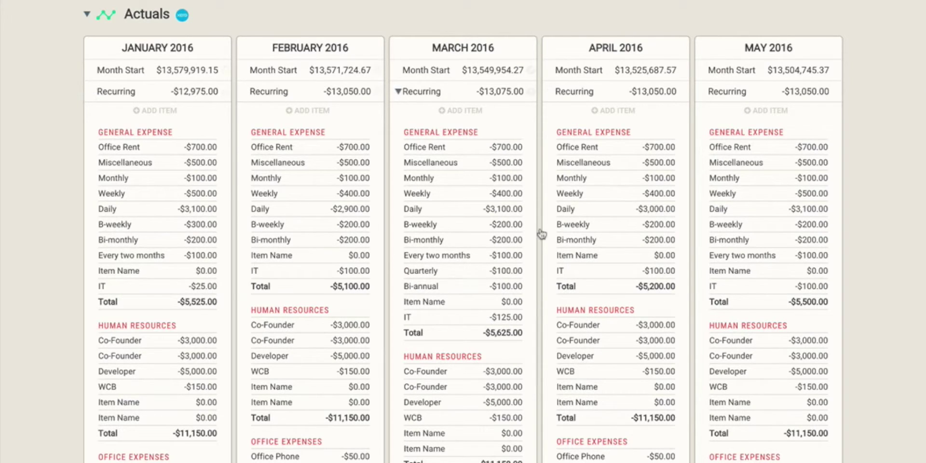
Change March's Office Rent to $1,000 for this and all future months
{"action": "left_click", "coordinate": [436, 149]}
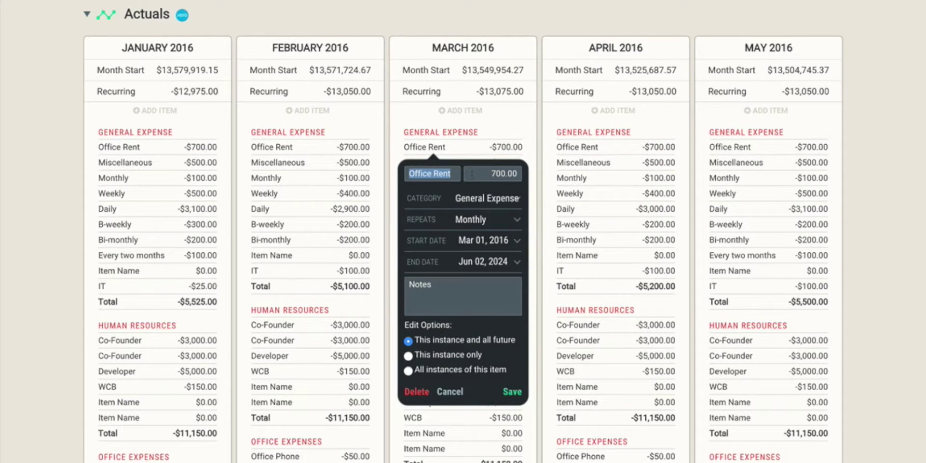
{"action": "left_click", "coordinate": [471, 174]}
{"action": "type", "text": "100"}
{"action": "key", "text": "Return"}
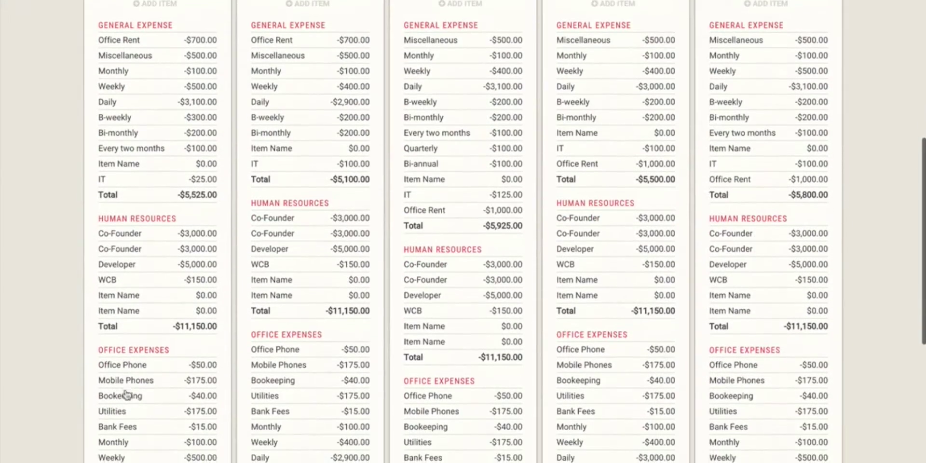
{"action": "scroll", "coordinate": [124, 389], "scroll_direction": "down", "scroll_amount": 1}
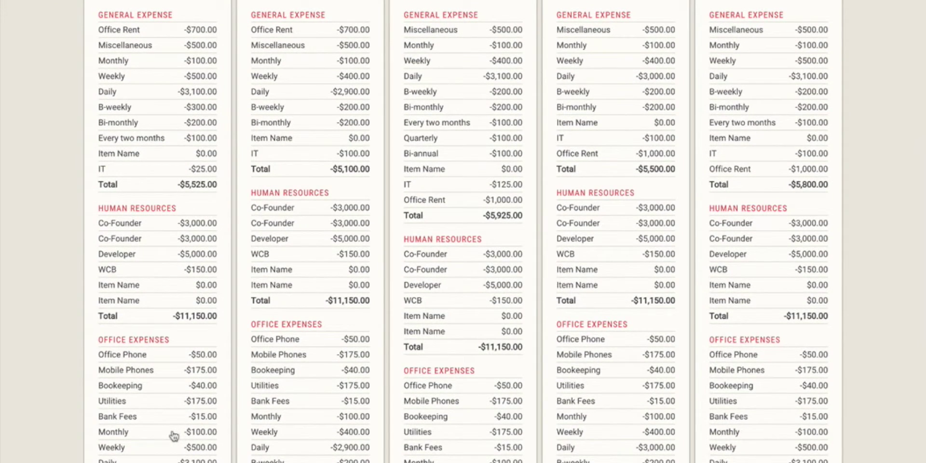
{"action": "scroll", "coordinate": [160, 412], "scroll_direction": "up", "scroll_amount": 5}
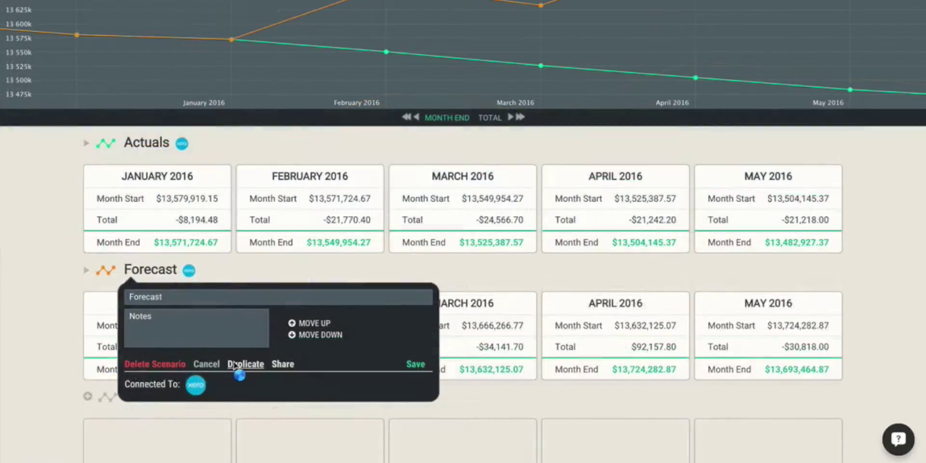
Duplicate the Forecast scenario and name the copy 'Growth Plan'
{"action": "left_click", "coordinate": [235, 365]}
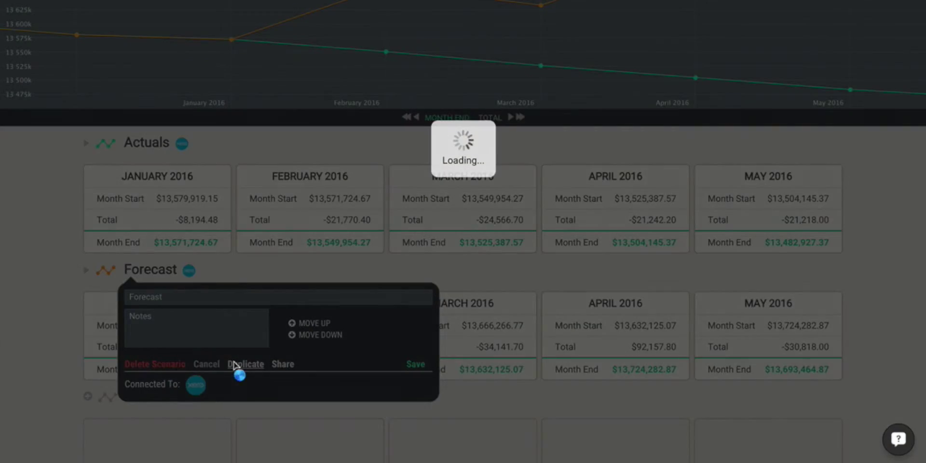
{"action": "type", "text": "Growth Plan"}
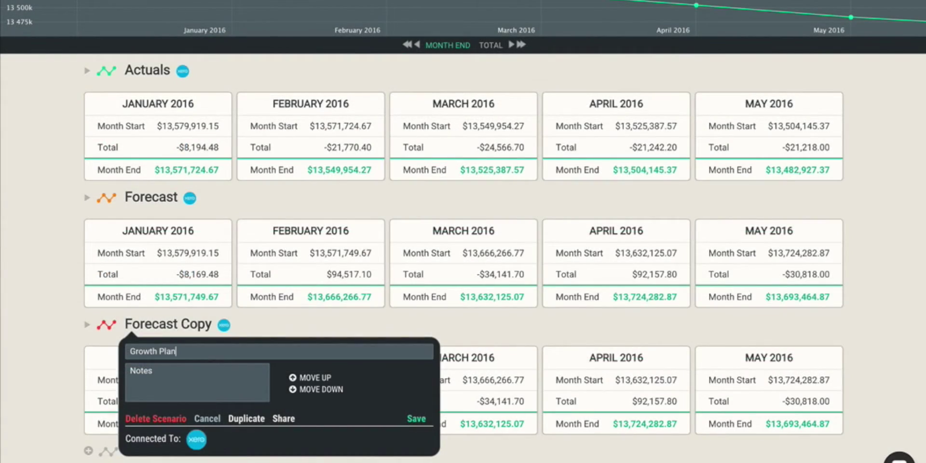
{"action": "key", "text": "Return"}
Expand Growth Plan to list its months' recurring expenses by category
{"action": "scroll", "coordinate": [83, 63], "scroll_direction": "down", "scroll_amount": 1}
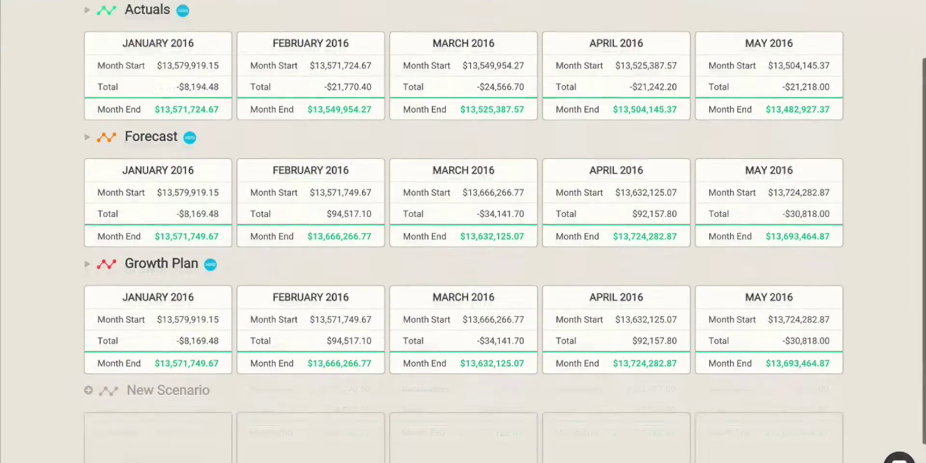
{"action": "left_click", "coordinate": [87, 324]}
{"action": "scroll", "coordinate": [92, 354], "scroll_direction": "down", "scroll_amount": 3}
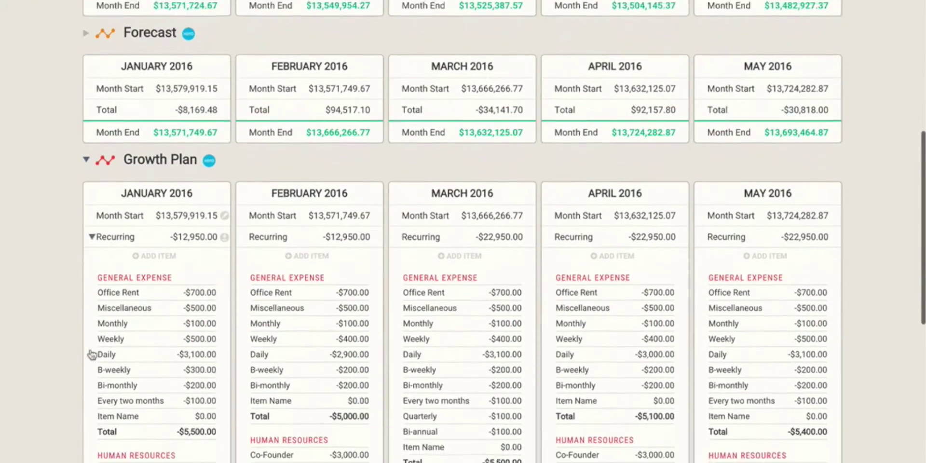
{"action": "scroll", "coordinate": [574, 379], "scroll_direction": "down", "scroll_amount": 1}
{"action": "scroll", "coordinate": [574, 378], "scroll_direction": "down", "scroll_amount": 2}
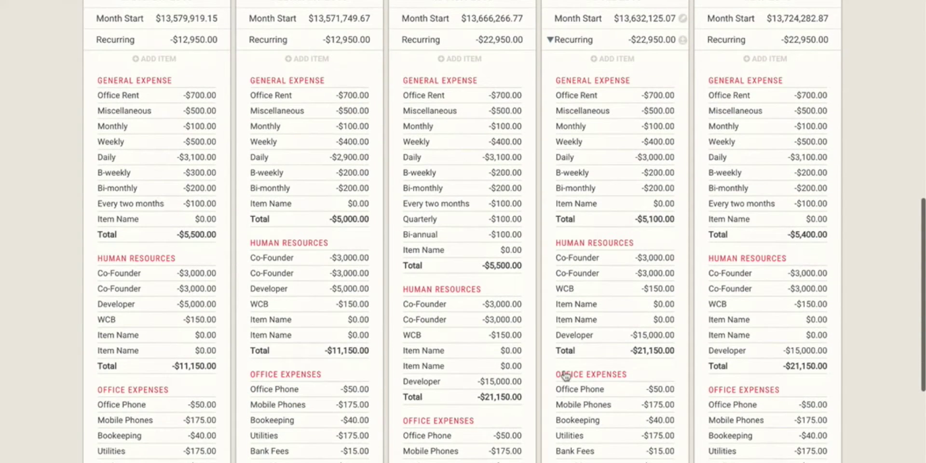
{"action": "scroll", "coordinate": [687, 298], "scroll_direction": "up", "scroll_amount": 1}
{"action": "scroll", "coordinate": [687, 298], "scroll_direction": "up", "scroll_amount": 2}
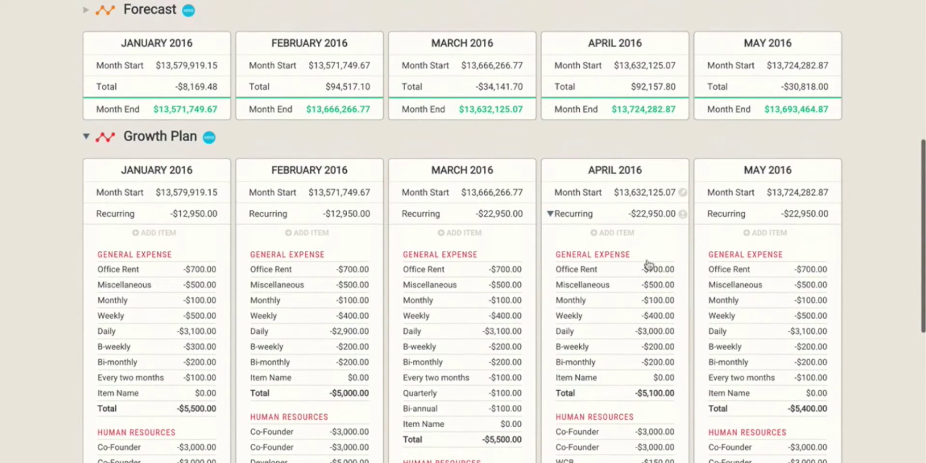
Add a bi-weekly $3,000 'New Staff Member' Human Resources item to Growth Plan's April 2016
{"action": "left_click", "coordinate": [614, 234]}
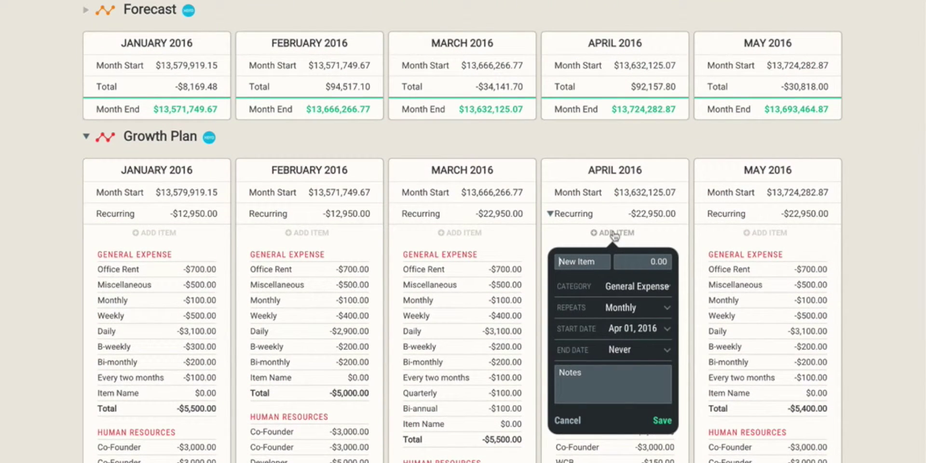
{"action": "type", "text": "New Staff Member"}
{"action": "key", "text": "Tab"}
{"action": "scroll", "coordinate": [463, 231], "scroll_direction": "down", "scroll_amount": 2}
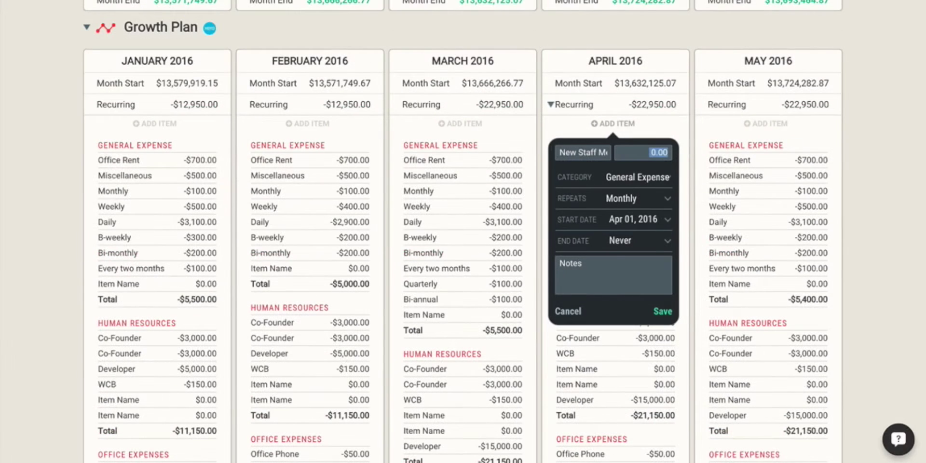
{"action": "type", "text": "3000"}
{"action": "left_click", "coordinate": [637, 198]}
{"action": "left_click", "coordinate": [641, 246]}
{"action": "left_click", "coordinate": [632, 177]}
{"action": "left_click", "coordinate": [631, 192]}
{"action": "left_click", "coordinate": [662, 311]}
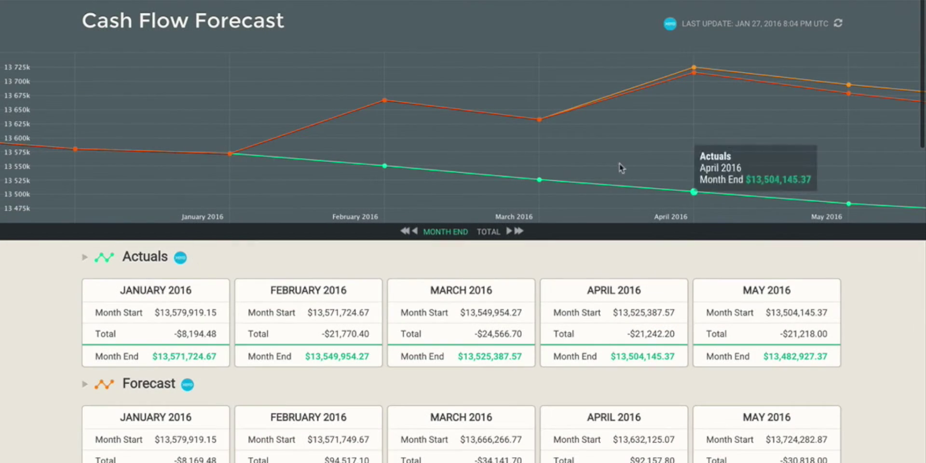
Compare Growth Plan and Forecast April and May month-end values on the chart, then scroll to the Growth Plan cards
{"action": "mouse_move", "coordinate": [700, 95]}
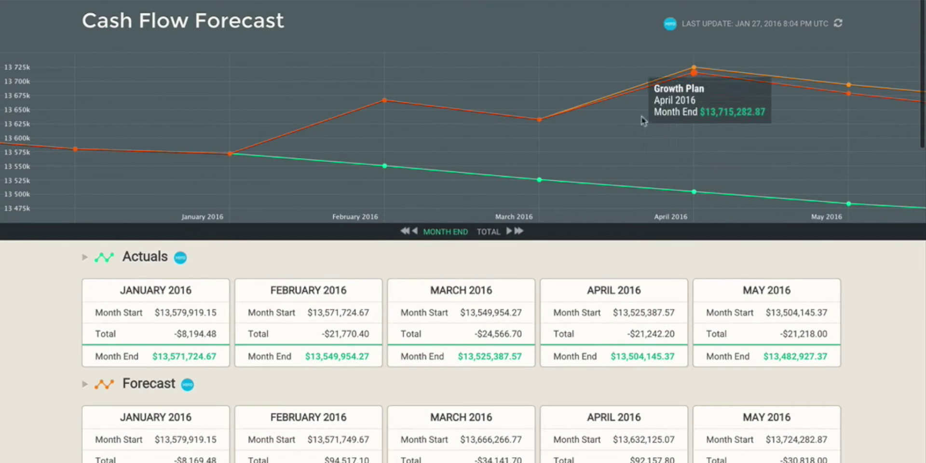
{"action": "mouse_move", "coordinate": [697, 69]}
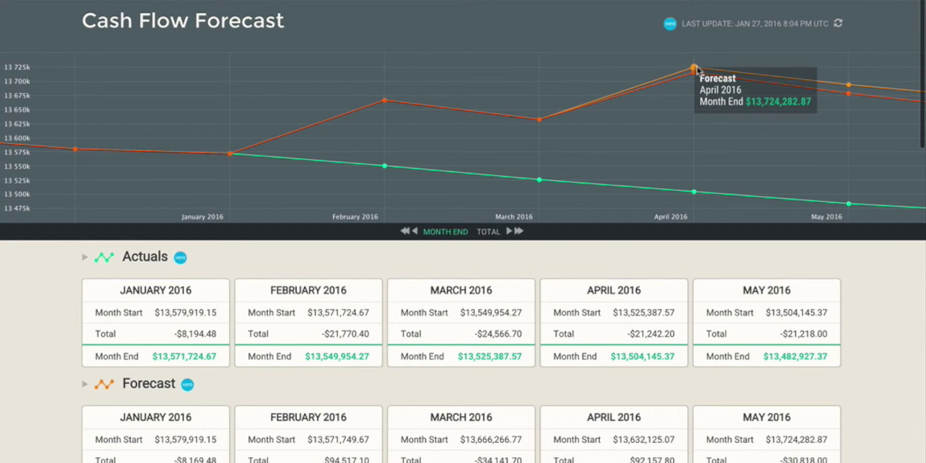
{"action": "mouse_move", "coordinate": [852, 85]}
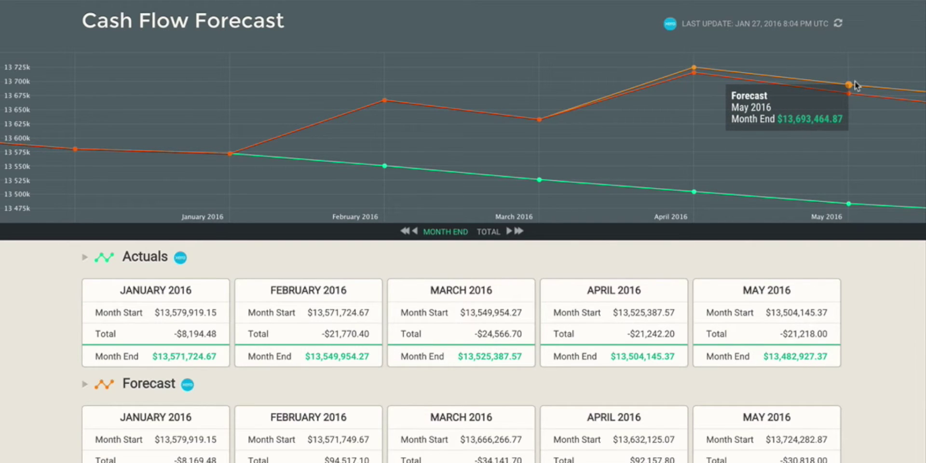
{"action": "scroll", "coordinate": [71, 308], "scroll_direction": "down", "scroll_amount": 6}
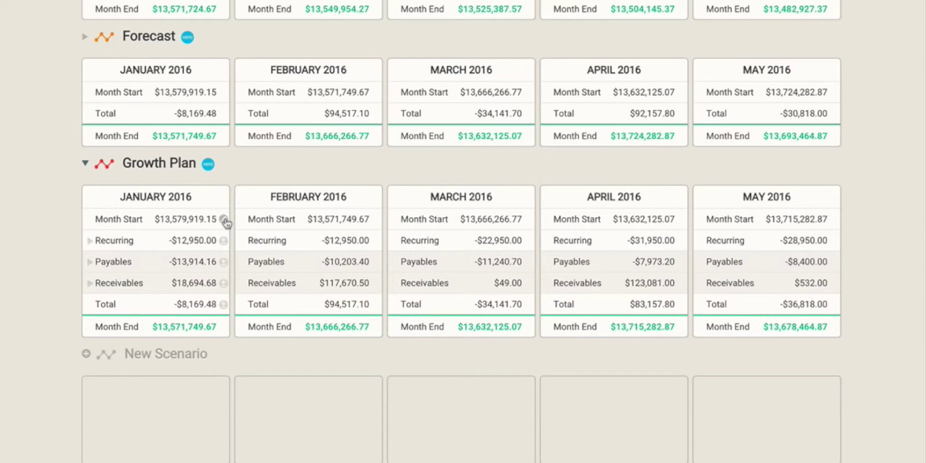
Set January 2016 Receivables in Quick Model to grow 8% compounded monthly, and save
{"action": "left_click", "coordinate": [224, 219]}
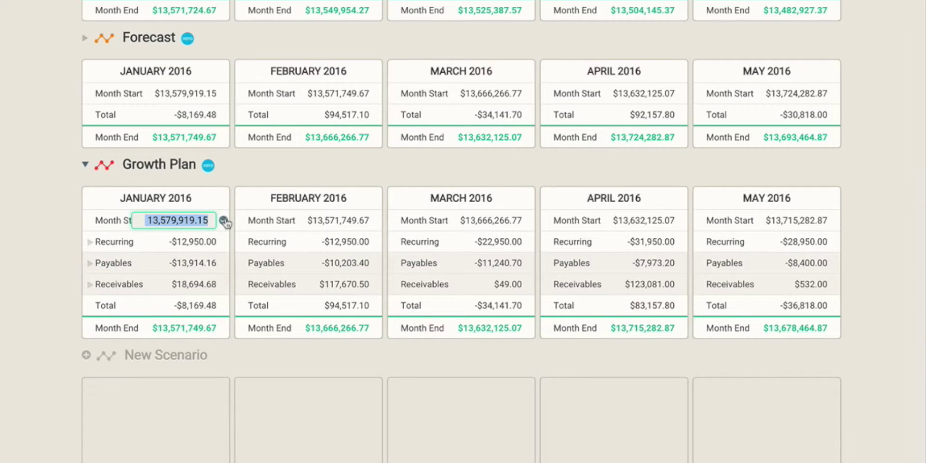
{"action": "left_click", "coordinate": [224, 221]}
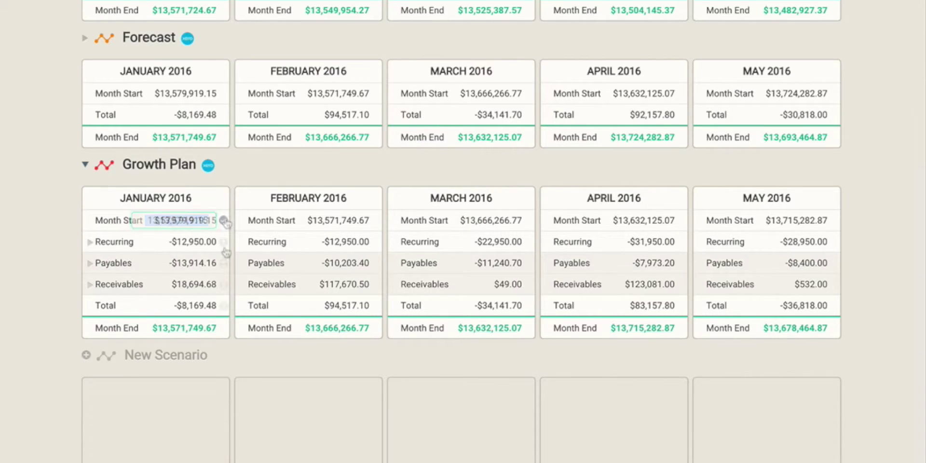
{"action": "left_click", "coordinate": [223, 284]}
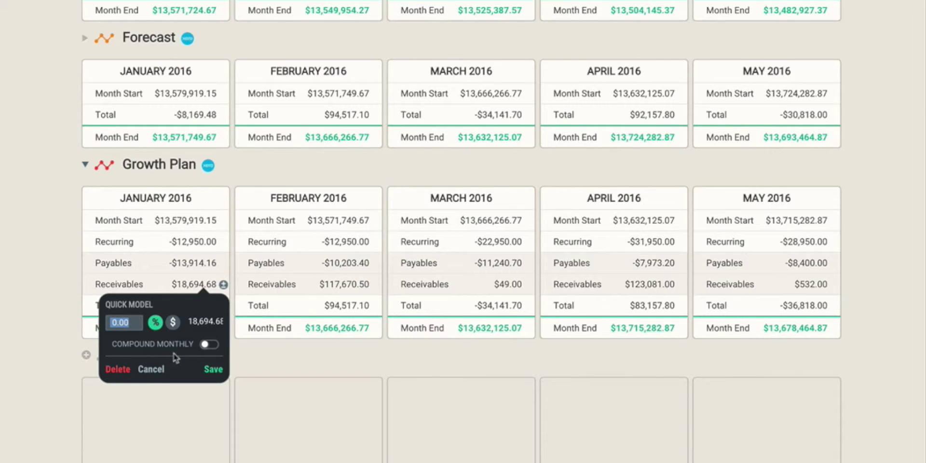
{"action": "key", "text": "BackSpace"}
{"action": "type", "text": "8"}
{"action": "left_click", "coordinate": [209, 345]}
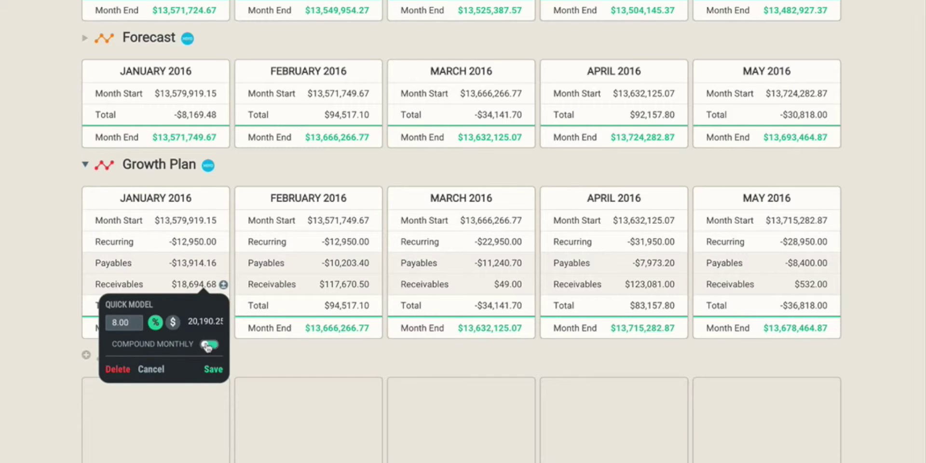
{"action": "left_click", "coordinate": [211, 371]}
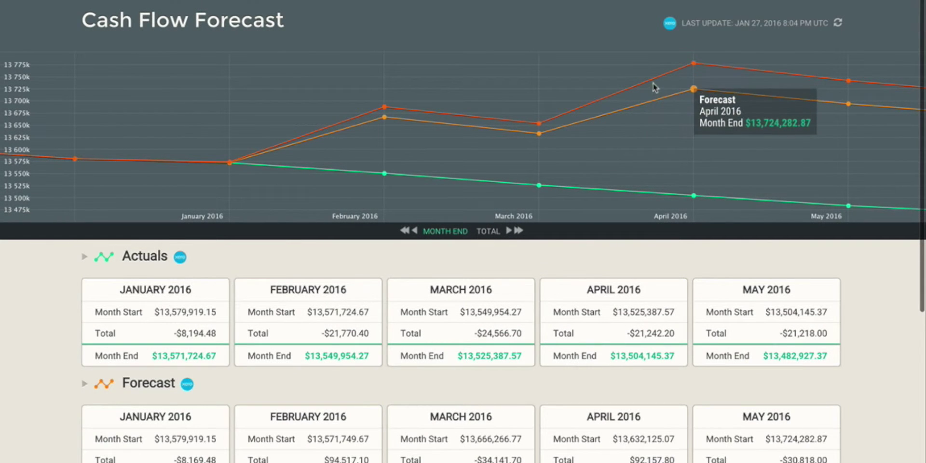
{"action": "mouse_move", "coordinate": [824, 92]}
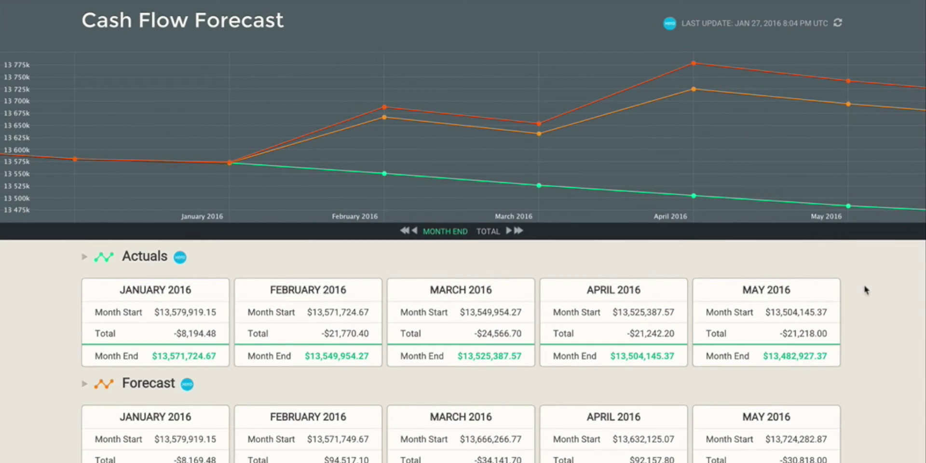